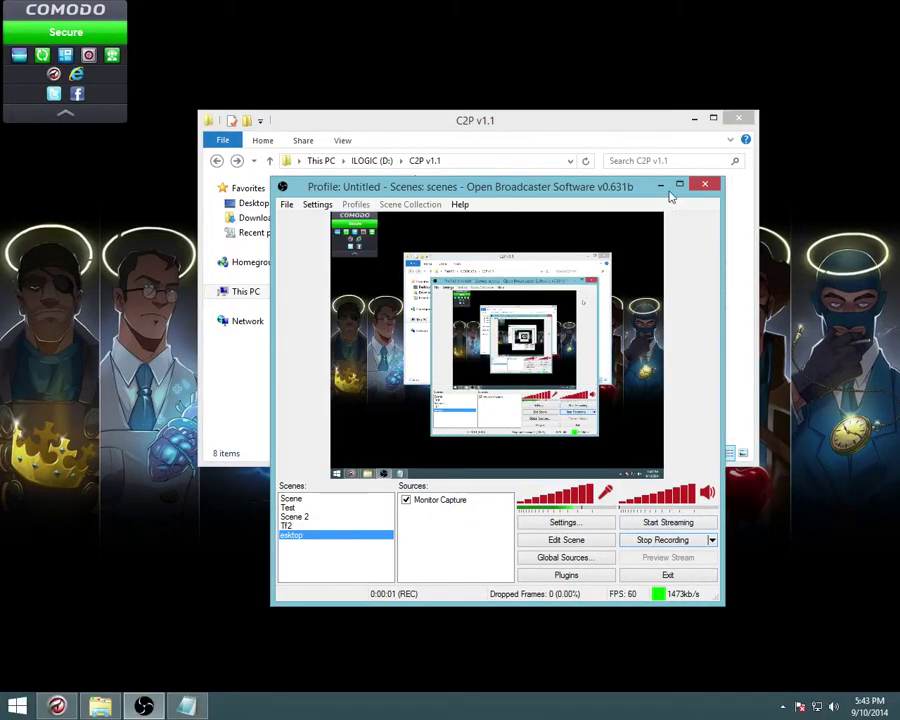
# Launch the C2P v1.1 application from its folder and enable the peripheral device mode
pyautogui.click(661, 187)
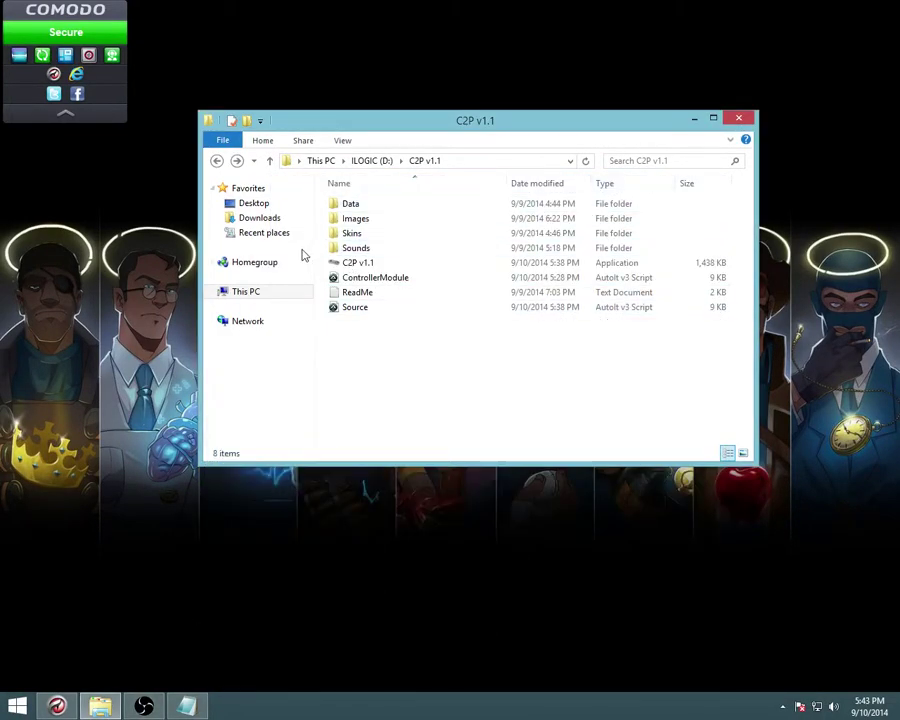
pyautogui.doubleClick(360, 263)
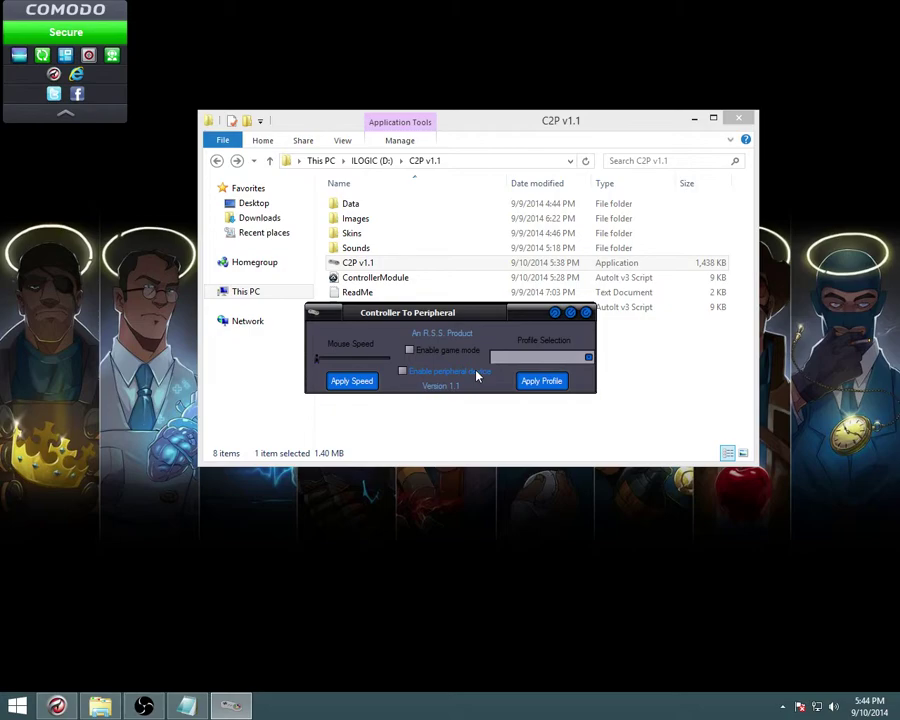
pyautogui.click(448, 351)
# Select Profile #1 - Keyboard/Mouse in Controller To Peripheral and apply it
pyautogui.click(589, 358)
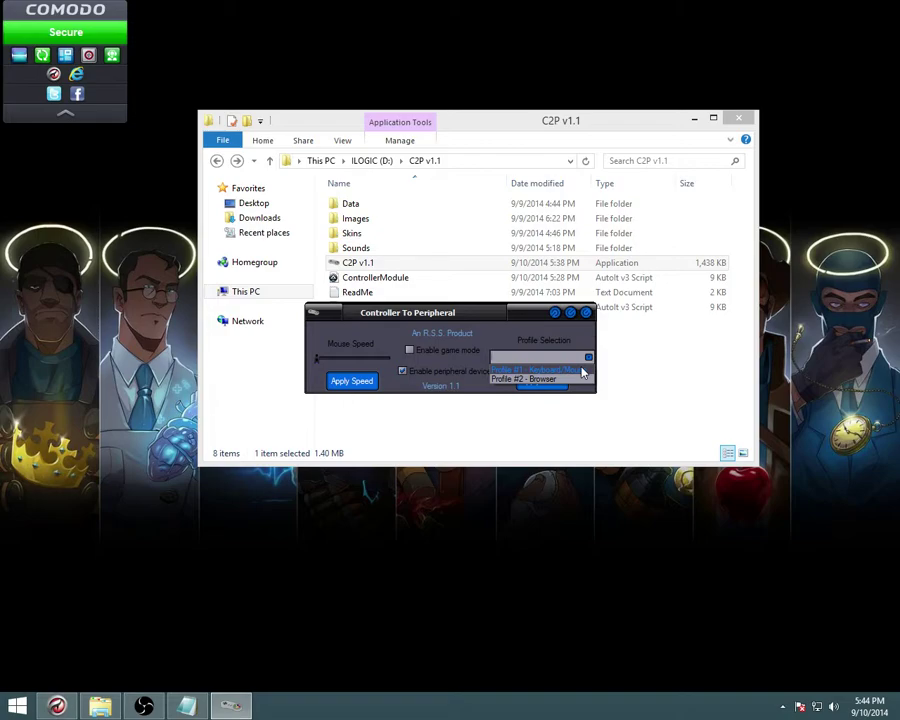
pyautogui.click(583, 370)
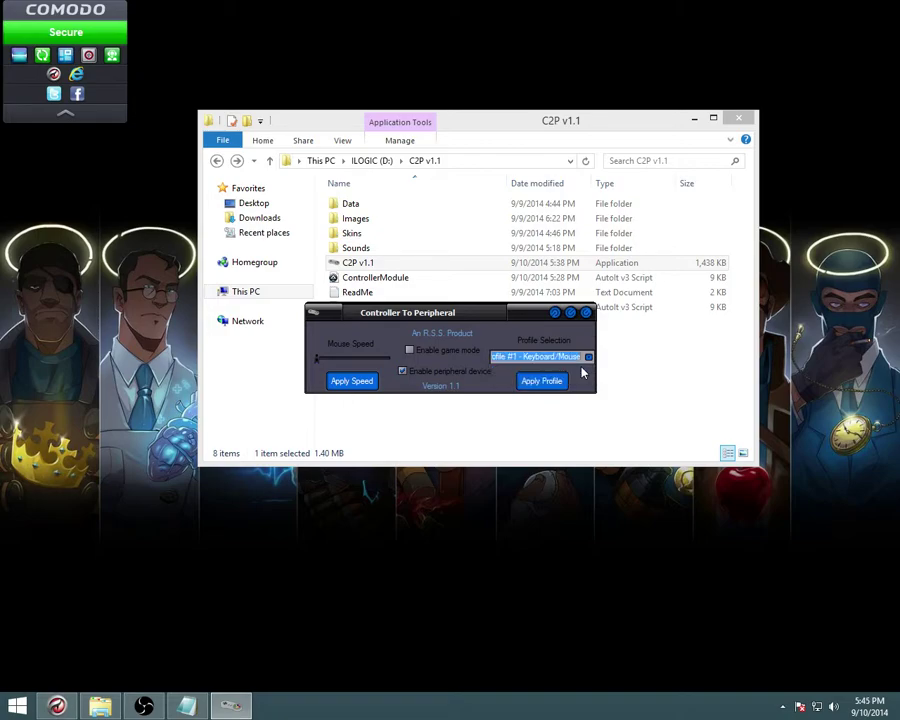
pyautogui.click(552, 381)
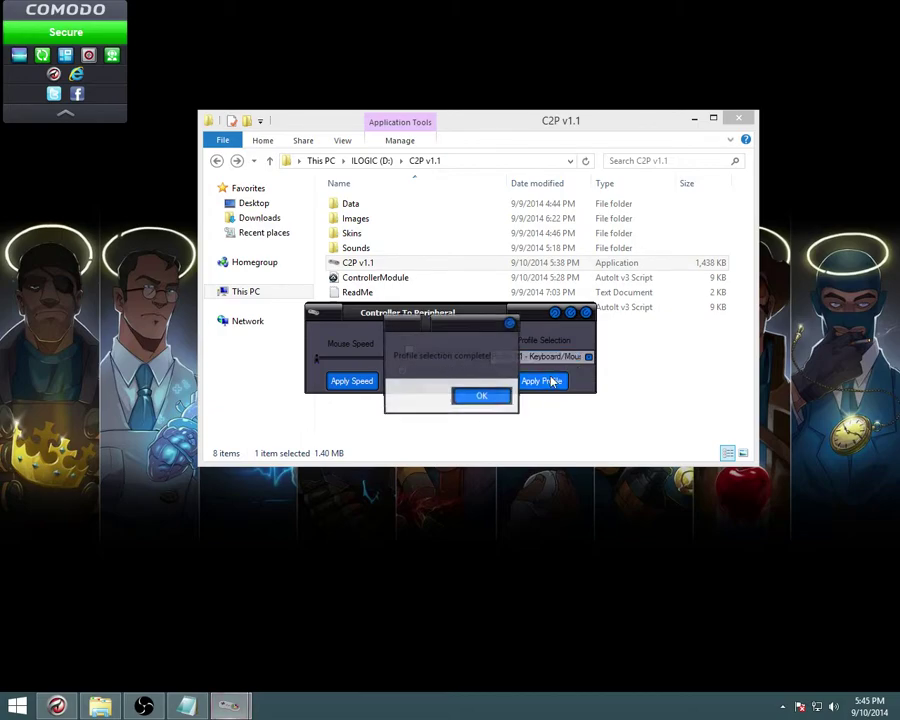
pyautogui.click(481, 396)
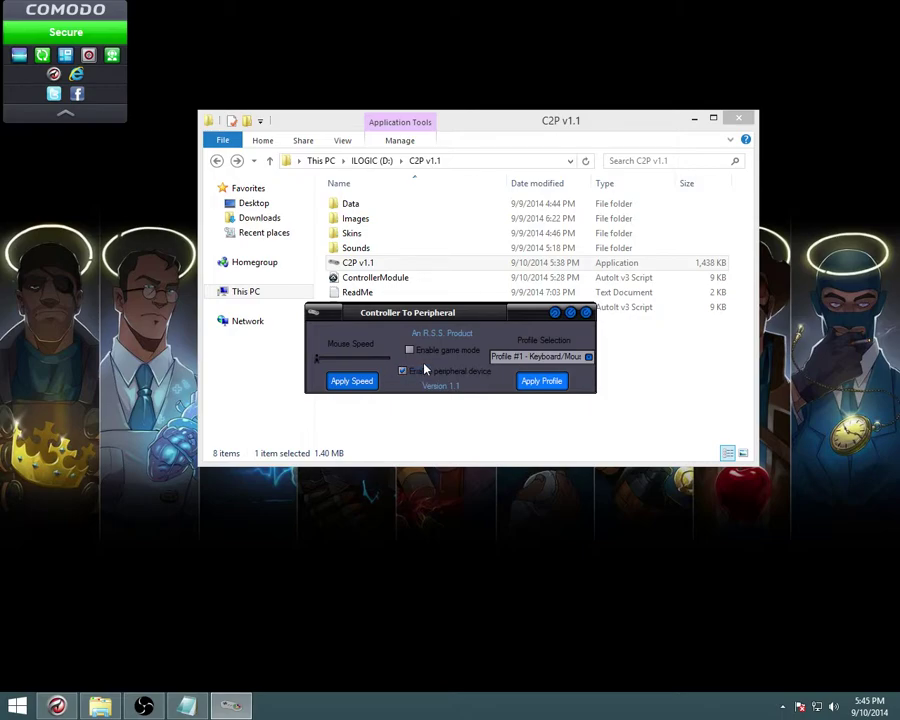
# Look at the profile key map pictures in the Images folder and go back to the C2P v1.1 folder
pyautogui.doubleClick(376, 222)
pyautogui.click(217, 160)
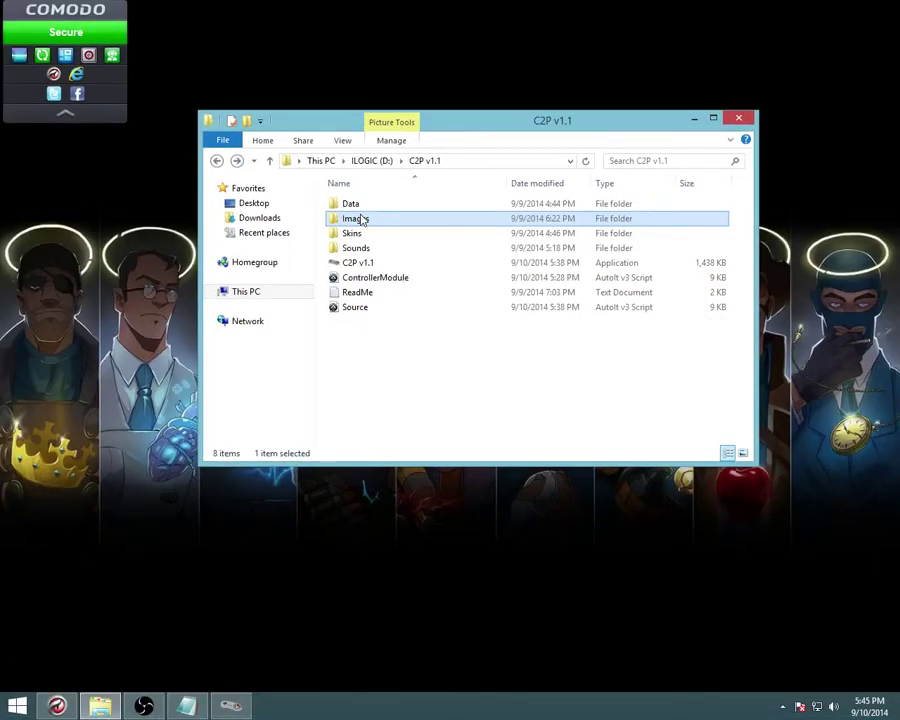
pyautogui.doubleClick(349, 217)
pyautogui.click(447, 235)
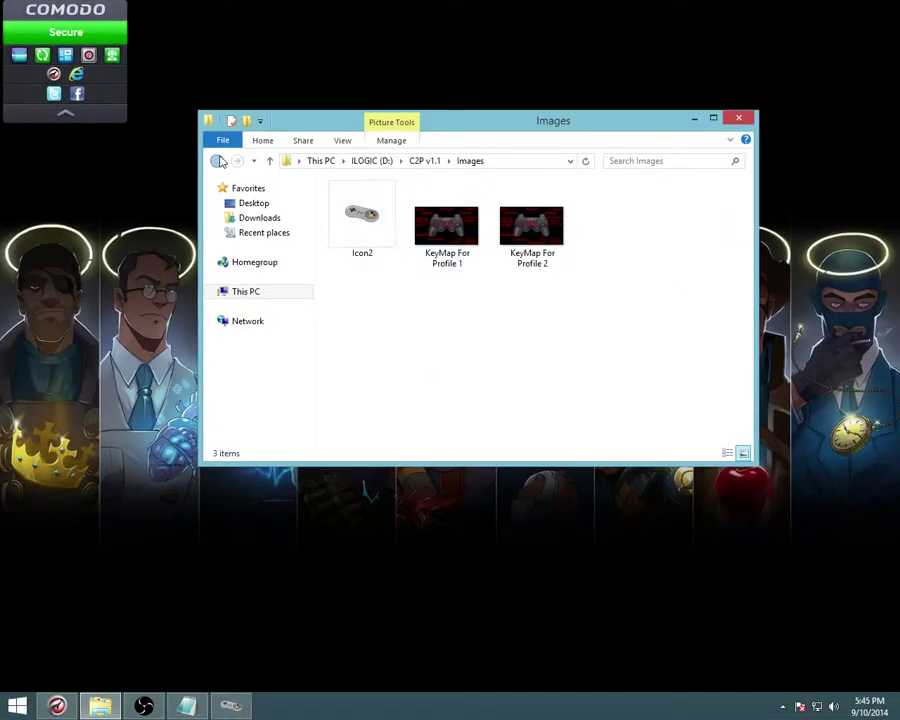
pyautogui.click(217, 160)
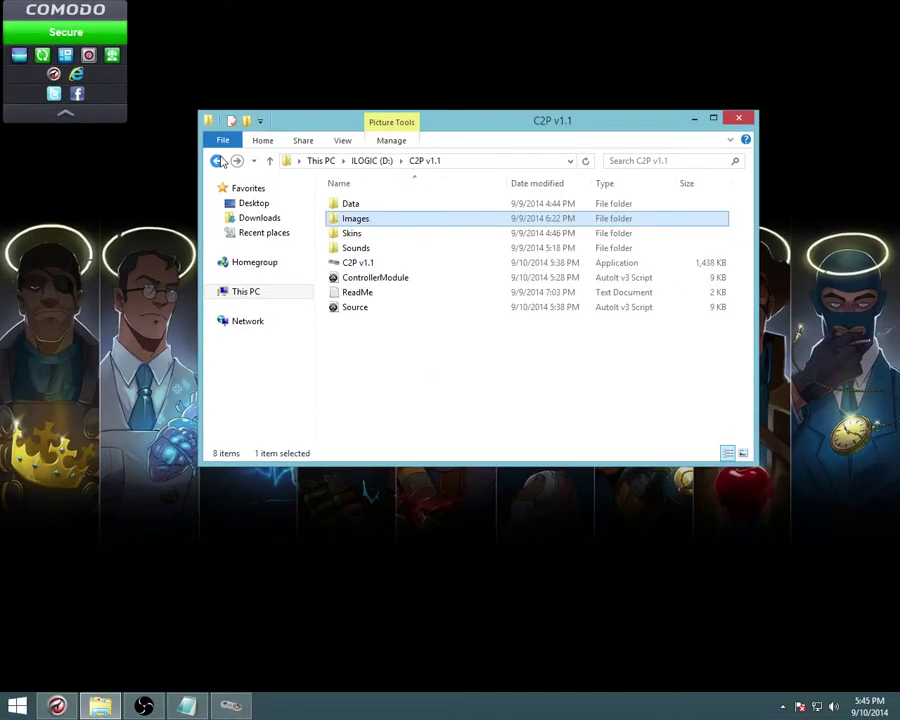
# Bring the Controller To Peripheral window back and raise its mouse speed slider to roughly a third
pyautogui.click(231, 706)
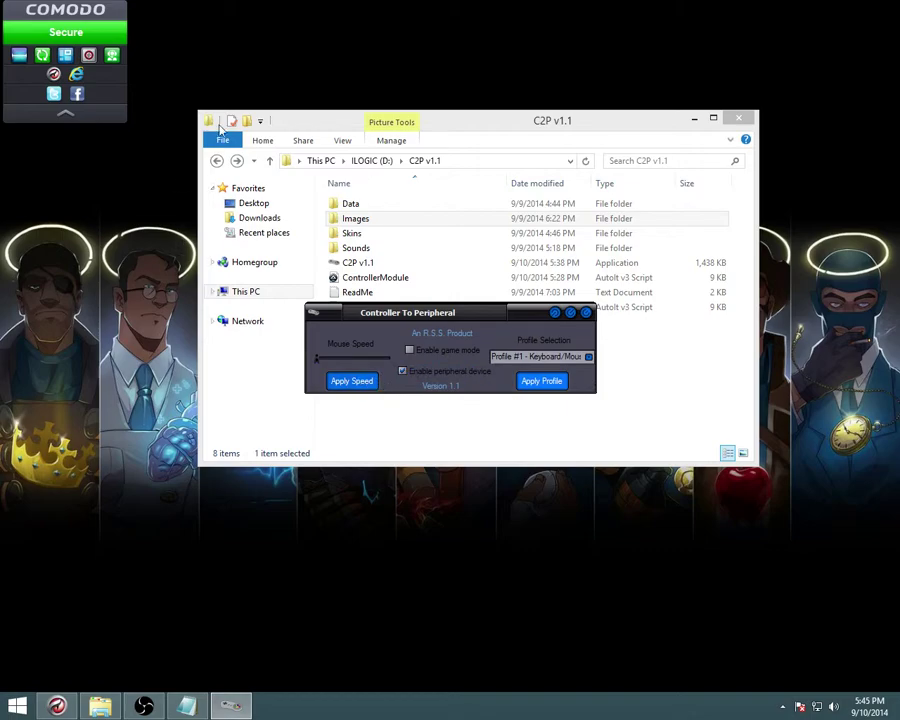
pyautogui.moveTo(316, 360); pyautogui.dragTo(329, 362)
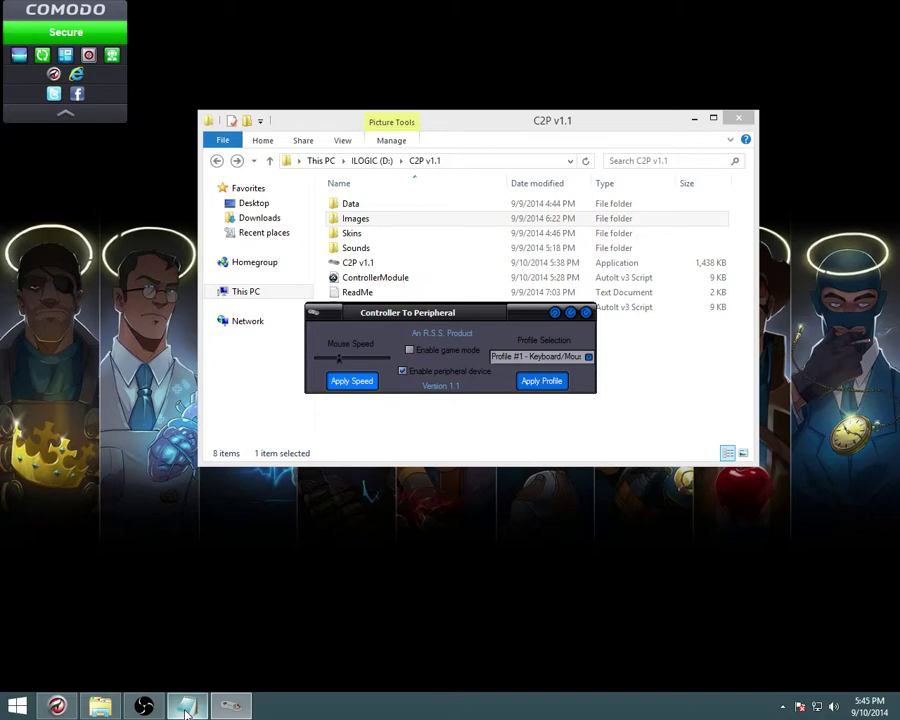
# Switch to the blank Notepad document and enter the letters "kag" by cycling through and sending letters
pyautogui.moveTo(187, 714)
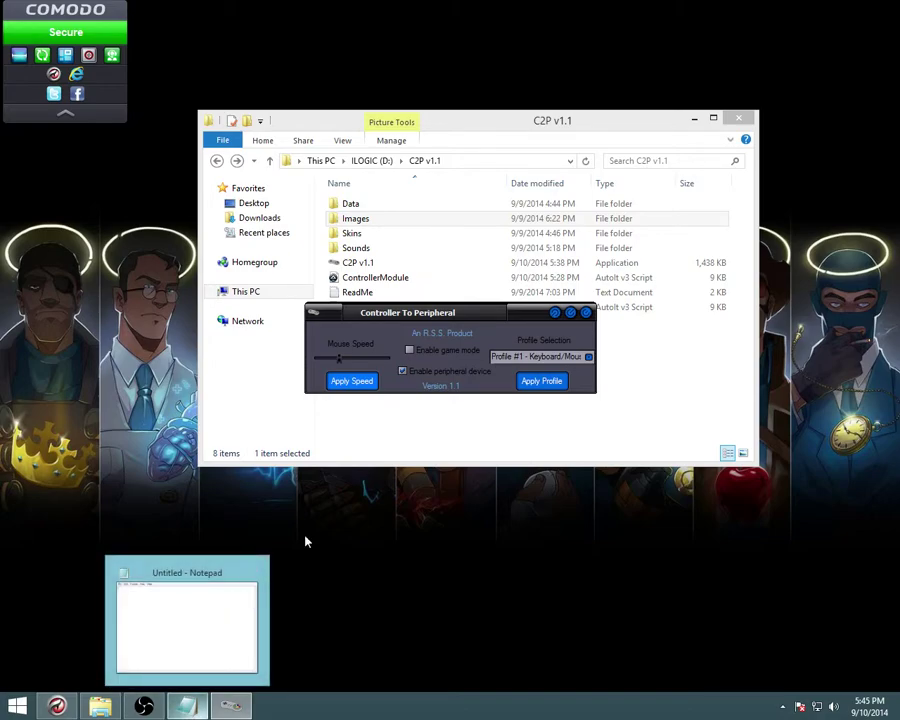
pyautogui.click(193, 710)
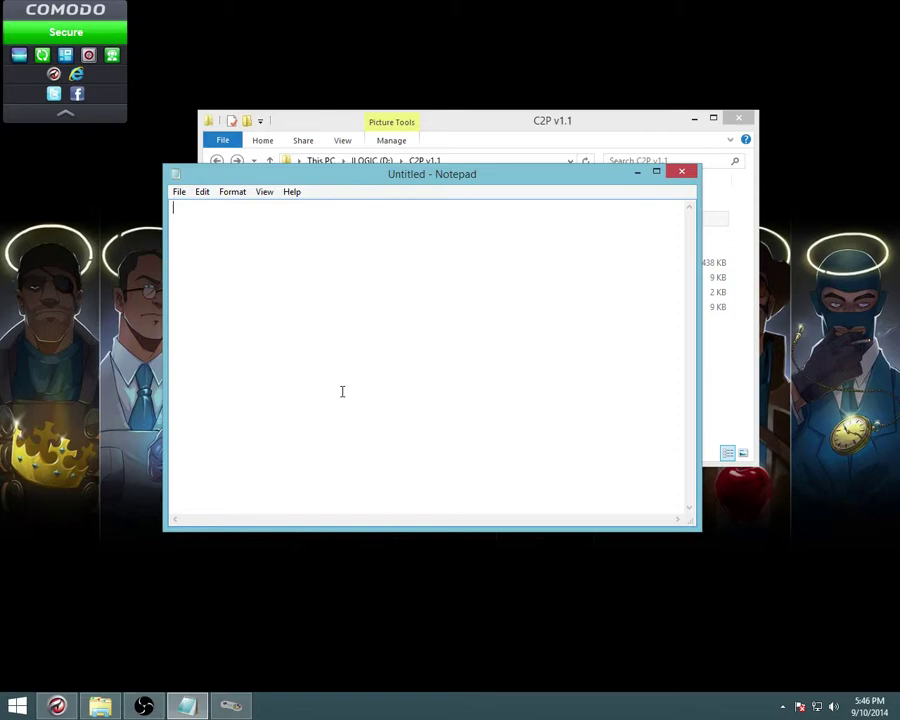
pyautogui.press('g')
pyautogui.press('k')
pyautogui.moveTo(342, 397); pyautogui.dragTo(342, 391)
pyautogui.press('a')
pyautogui.moveTo(342, 397); pyautogui.dragTo(342, 391)
pyautogui.press('g')
# Return to Controller To Peripheral, select Profile #2 - Browser and apply it
pyautogui.click(440, 132)
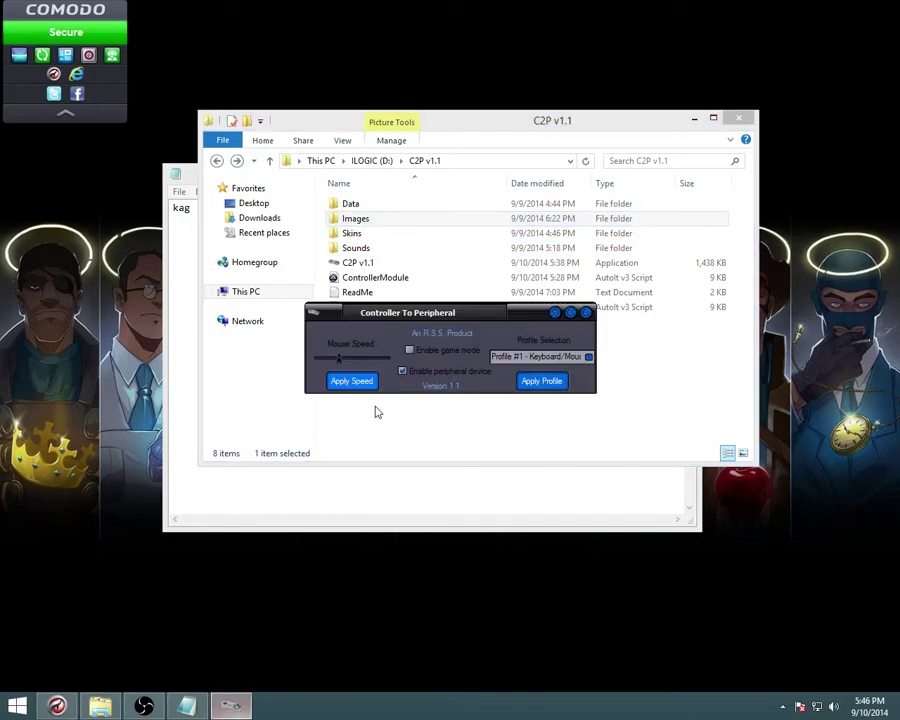
pyautogui.click(589, 357)
pyautogui.click(580, 381)
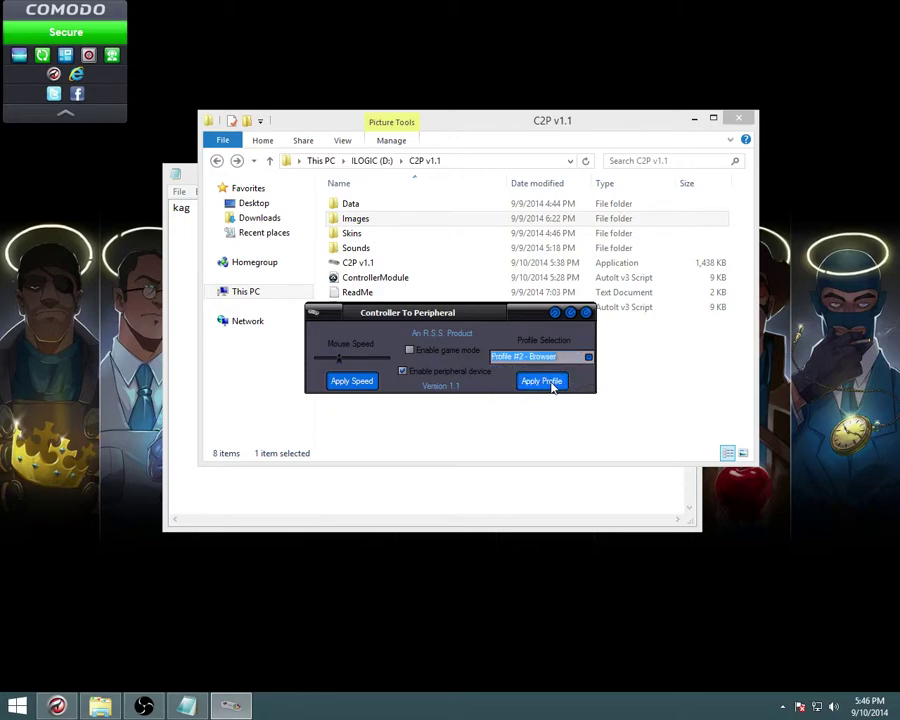
pyautogui.click(550, 386)
pyautogui.click(484, 398)
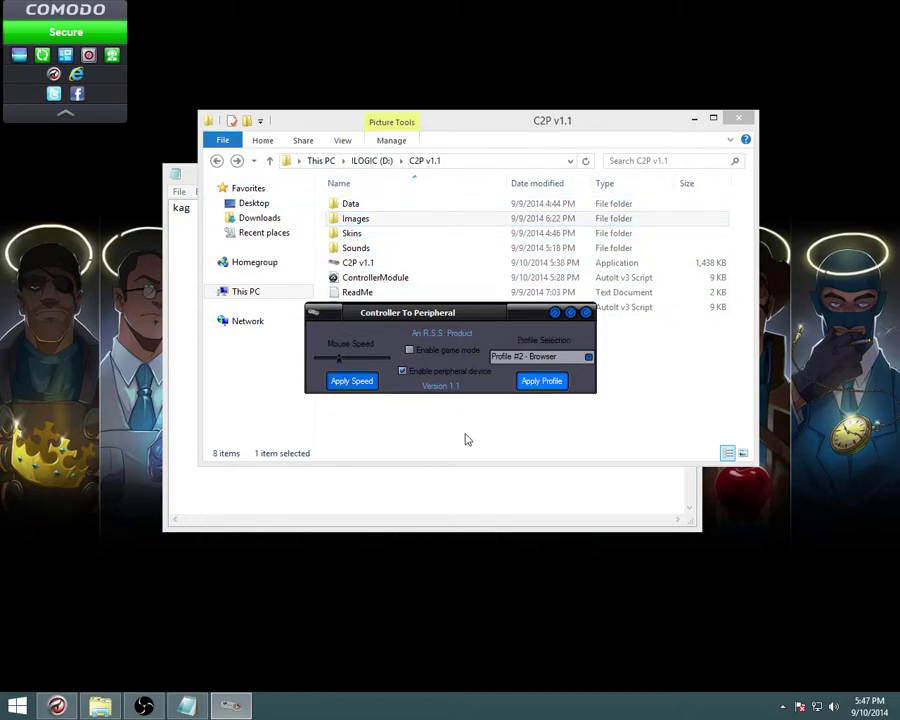
# Switch to the web browser and look through the C2P (Controller to Peripheral) forum thread and its replies
pyautogui.click(57, 706)
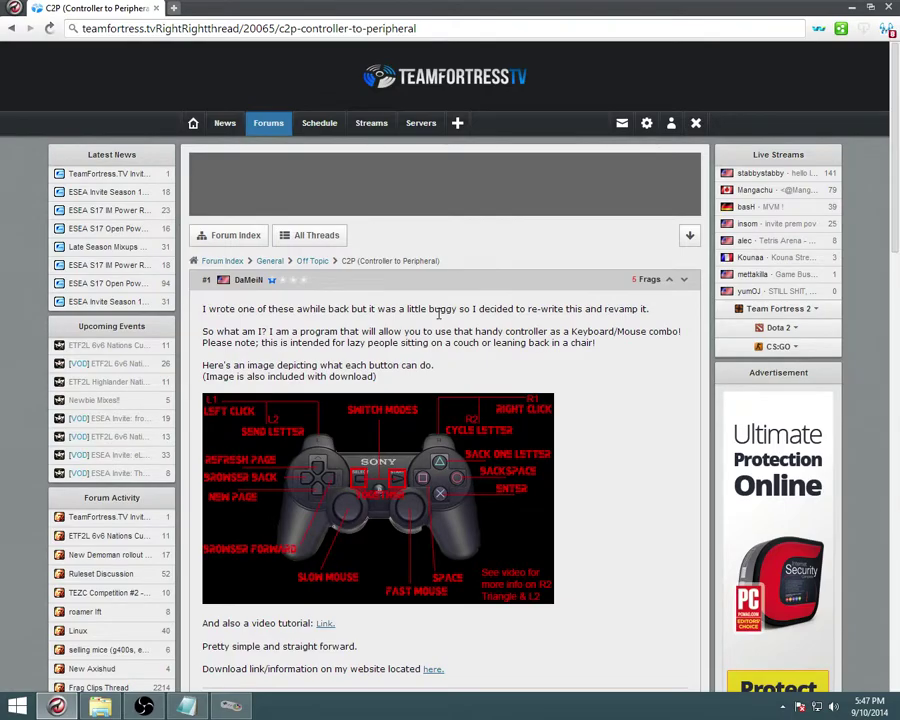
pyautogui.scroll(-15, 440, 313)
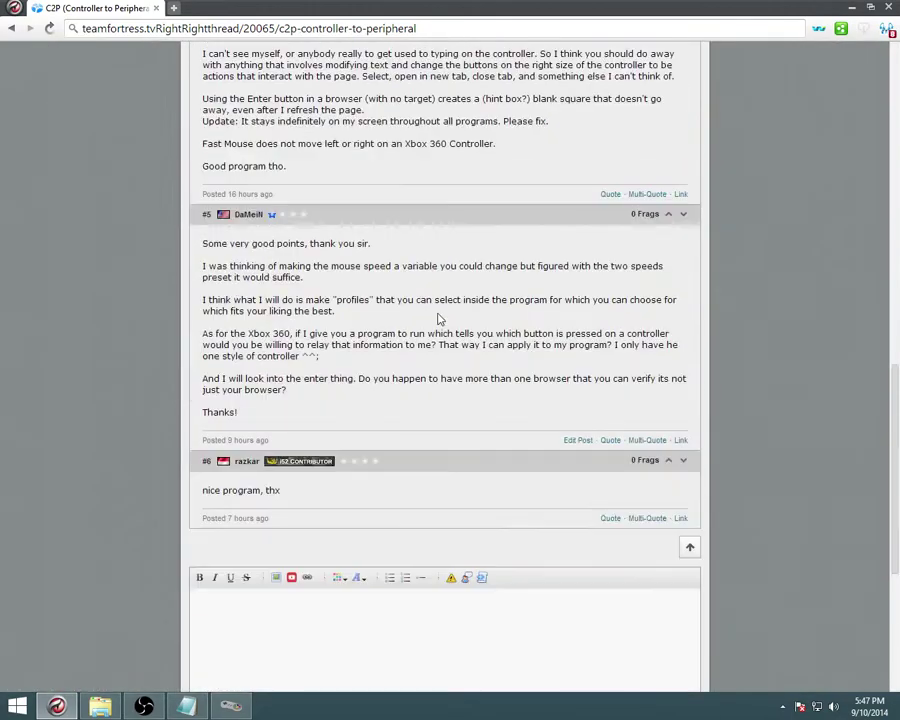
pyautogui.scroll(12, 437, 318)
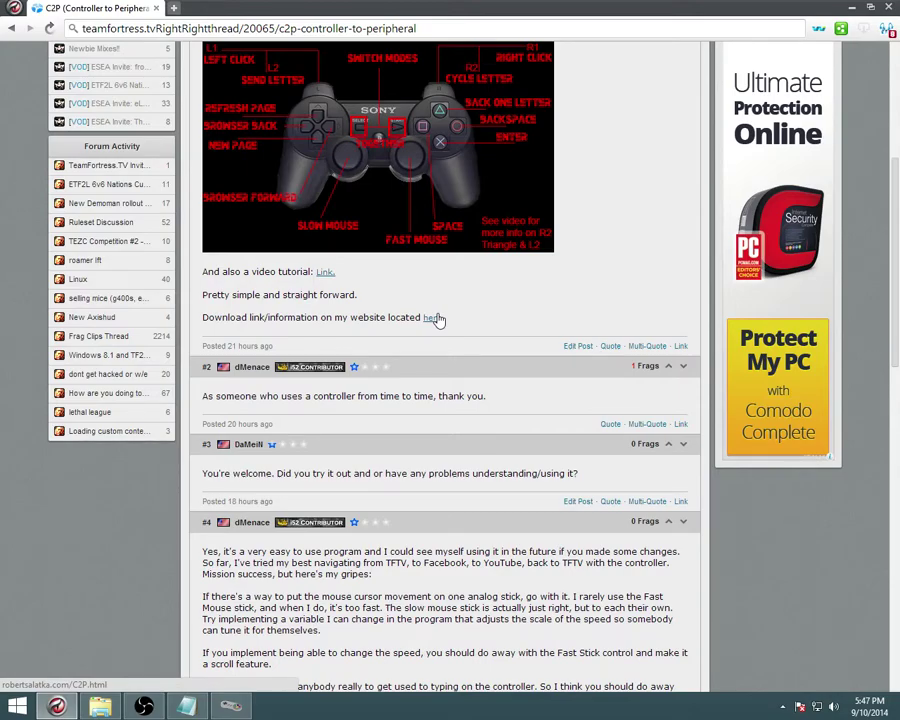
pyautogui.scroll(-5, 436, 318)
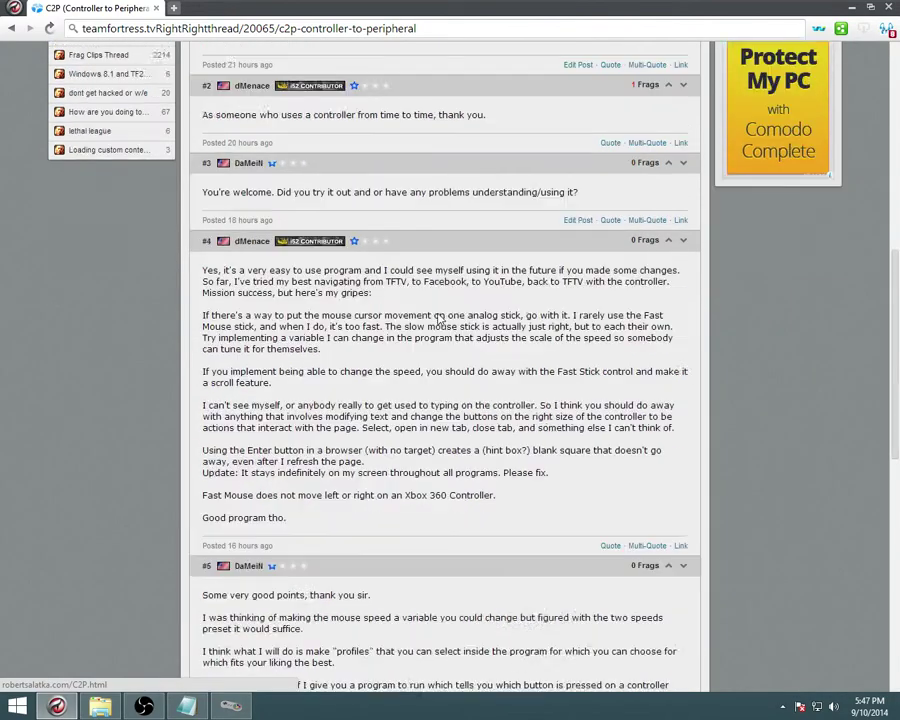
pyautogui.scroll(4, 437, 318)
pyautogui.scroll(1, 437, 318)
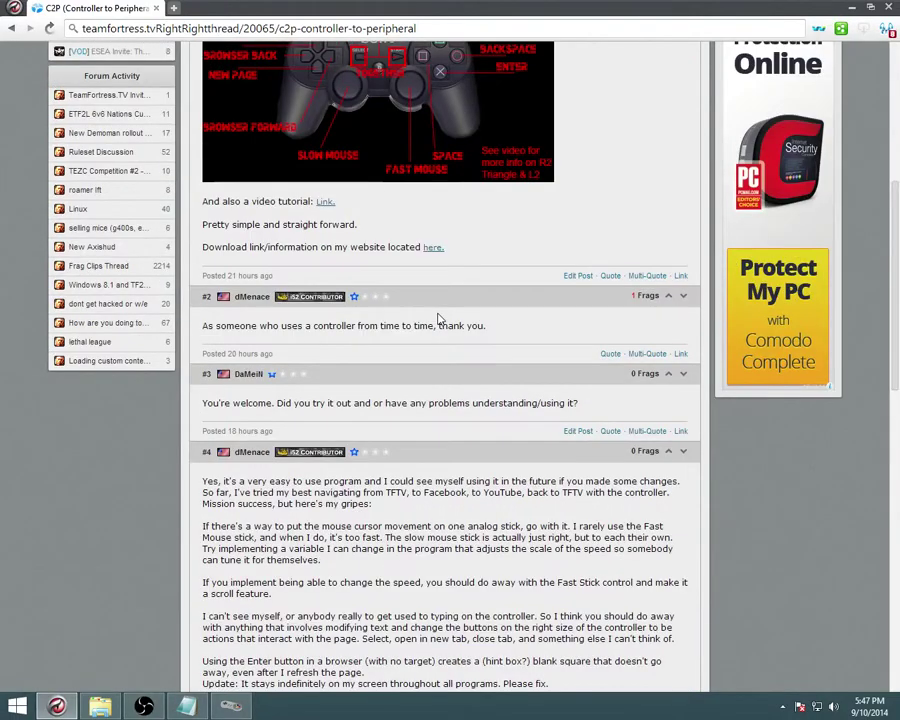
pyautogui.scroll(5, 283, 535)
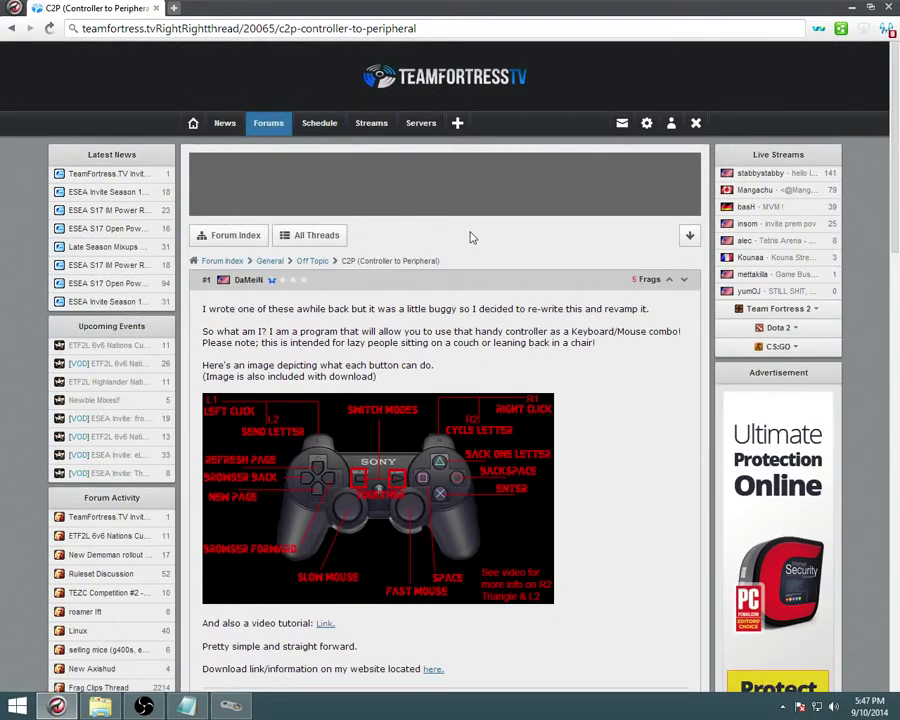
pyautogui.scroll(-3, 443, 318)
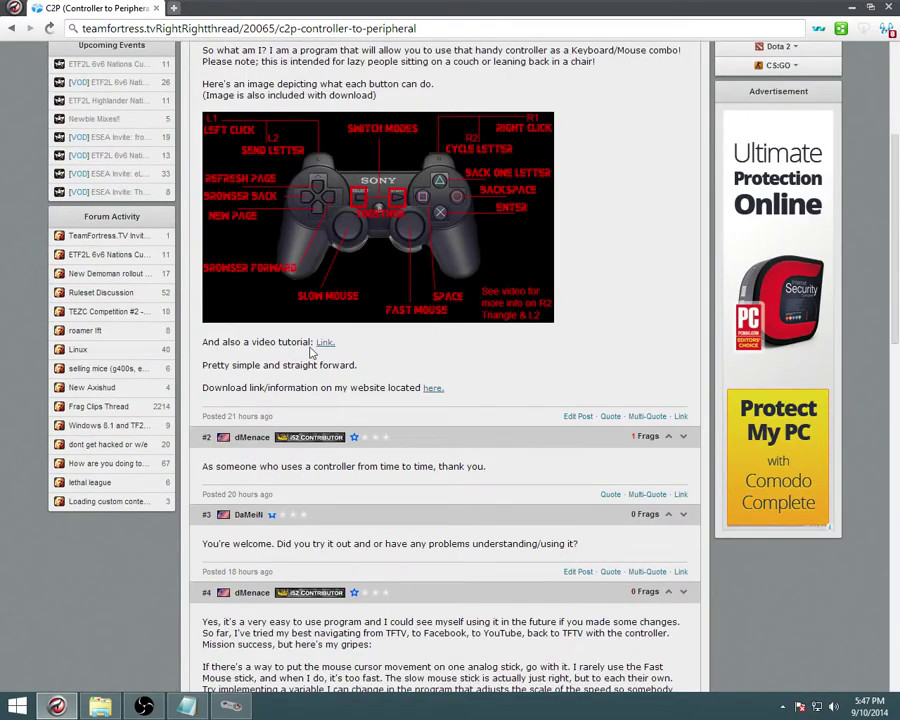
# Open the post's website download link in a new tab, view the C2P page and close it, three times over
pyautogui.middleClick(428, 390)
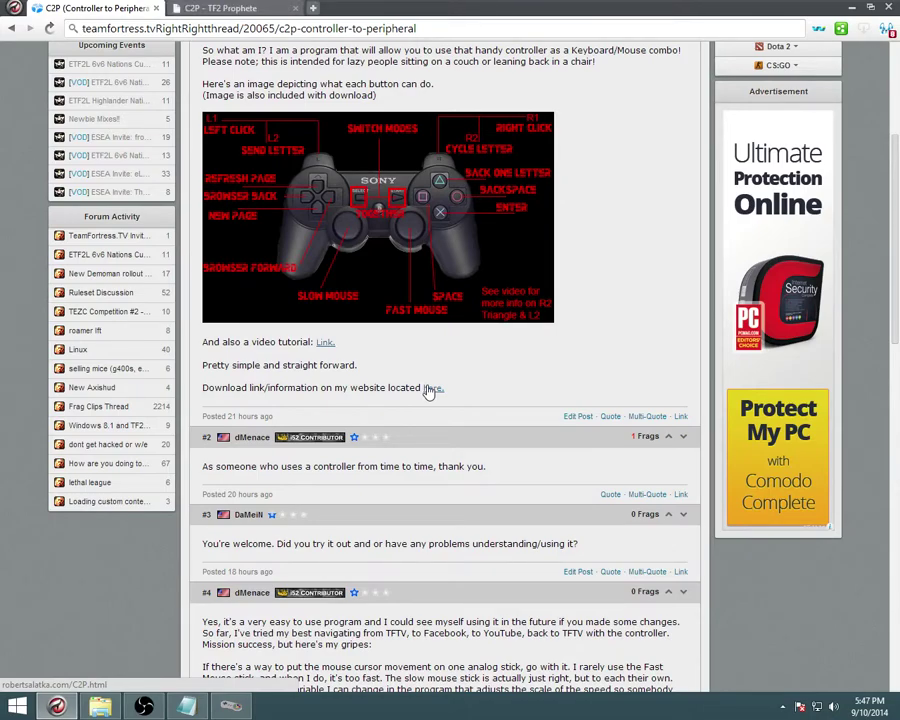
pyautogui.hotkey('ctrl', 'Tab')
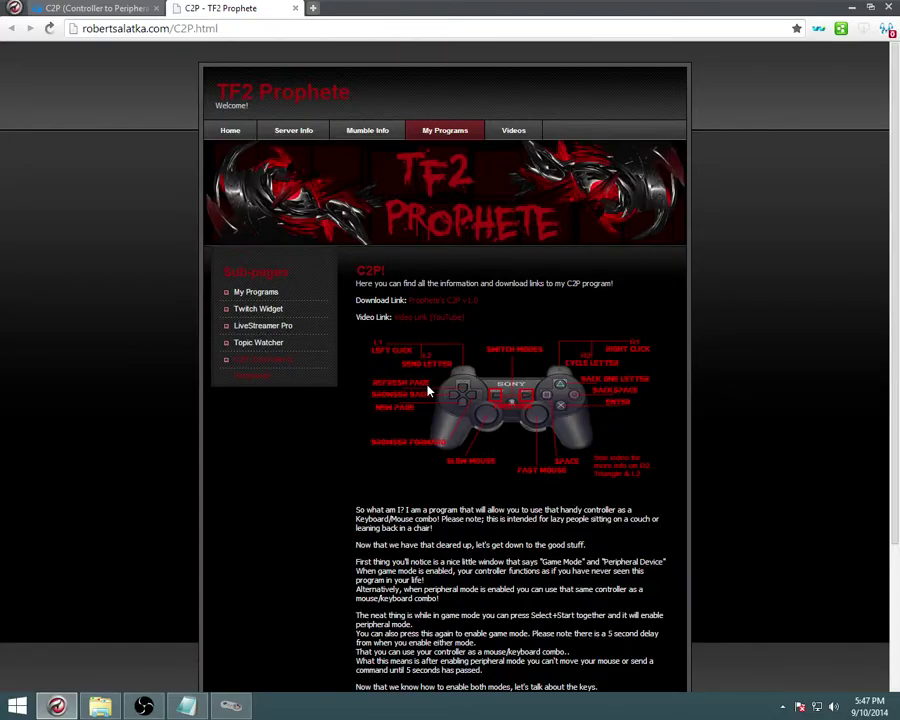
pyautogui.hotkey('ctrl', 'w')
pyautogui.middleClick(428, 390)
pyautogui.hotkey('ctrl', 'Tab')
pyautogui.hotkey('ctrl', 'w')
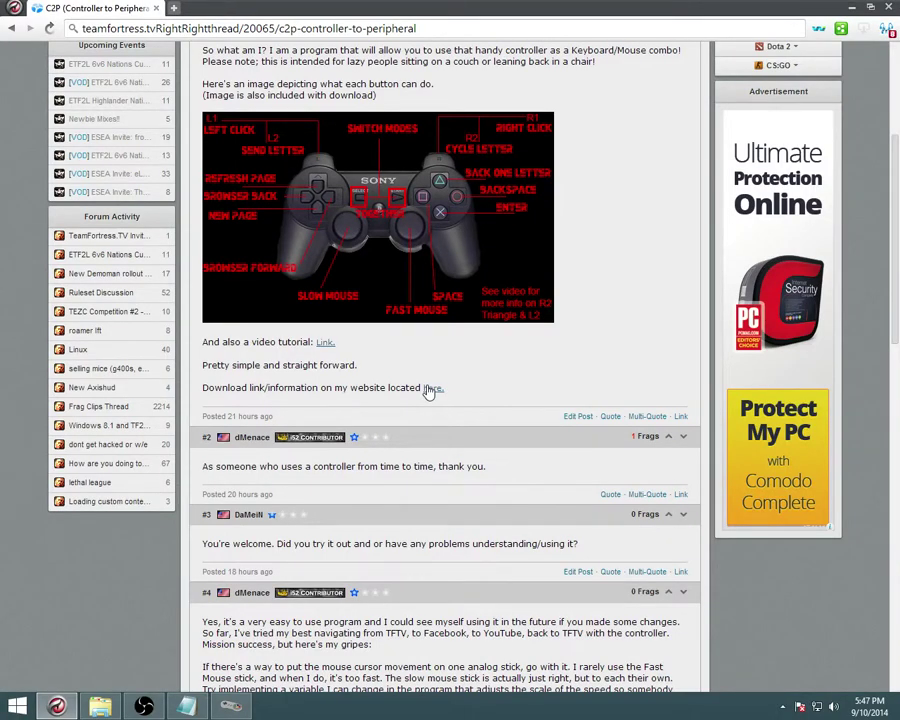
pyautogui.middleClick(428, 390)
pyautogui.hotkey('ctrl', 'Tab')
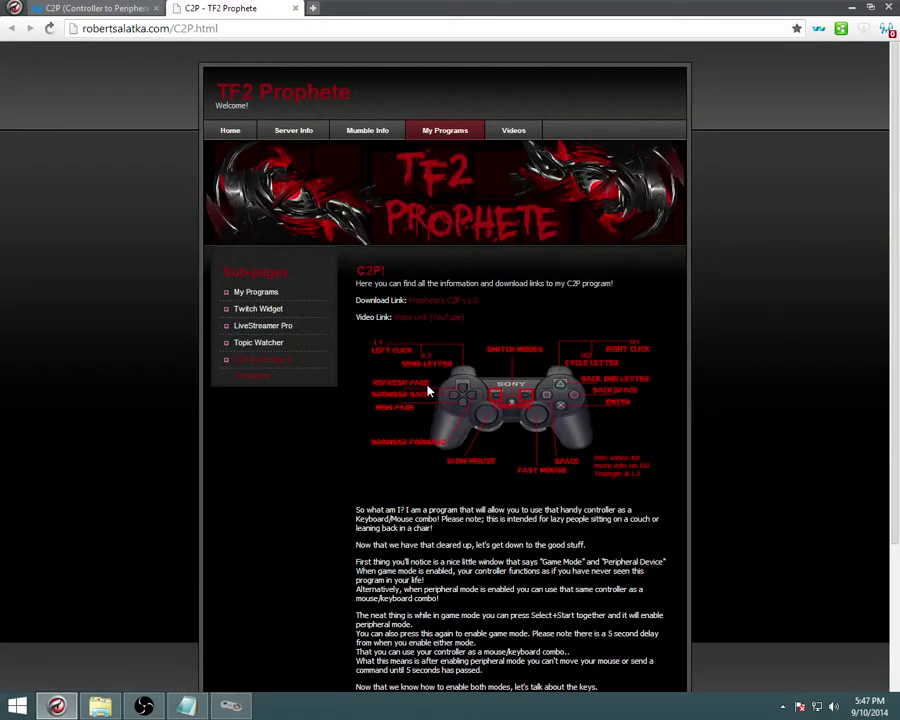
pyautogui.hotkey('ctrl', 'w')
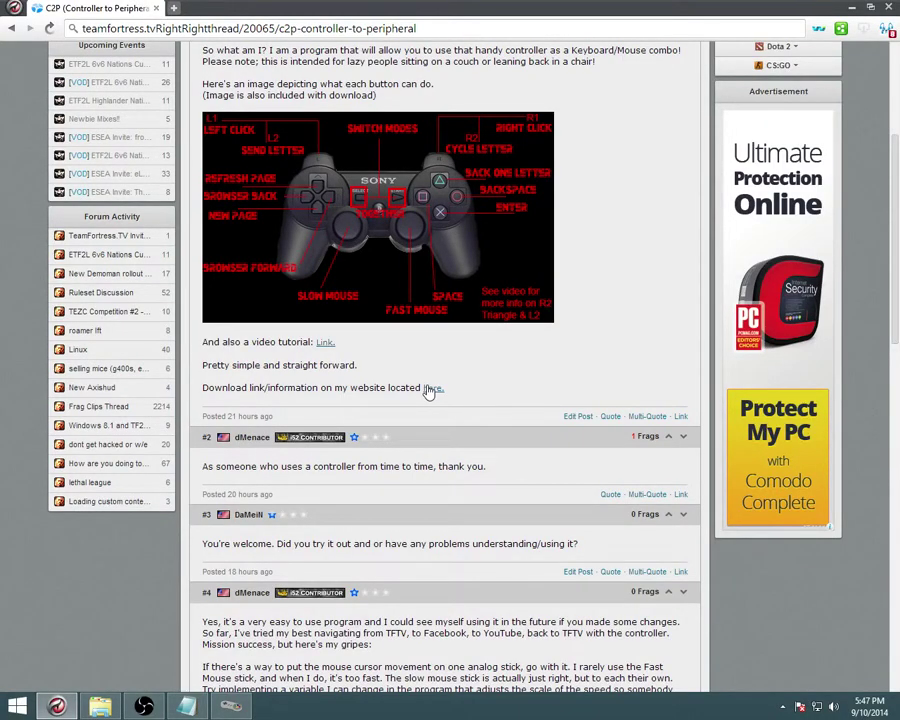
# Copy the part of the first post's "So what am I?" line from "am a program" to "as a Keyboa"
pyautogui.scroll(3, 428, 390)
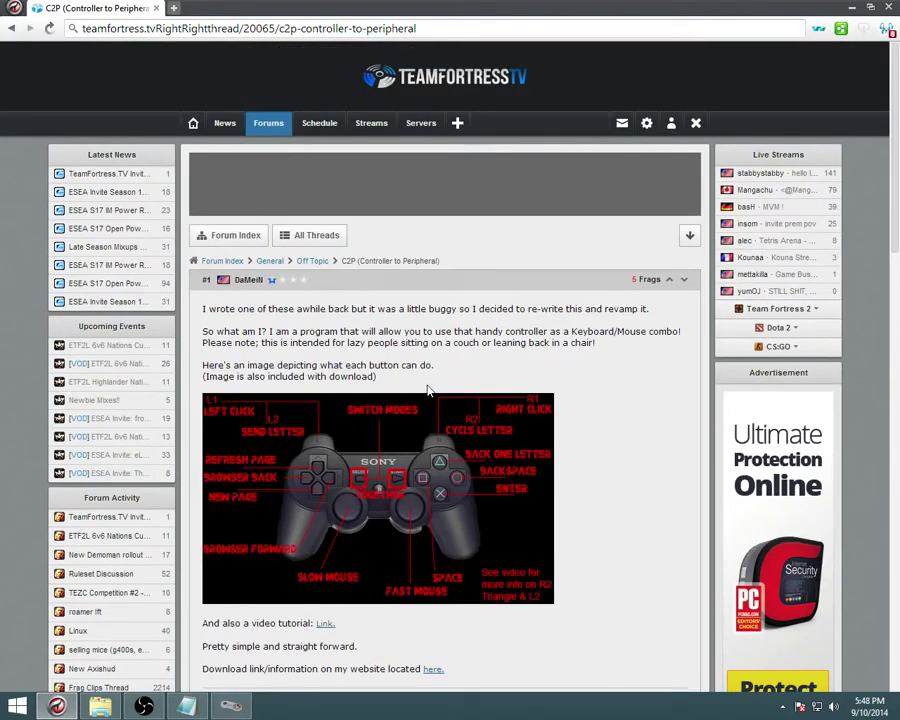
pyautogui.scroll(-20, 410, 385)
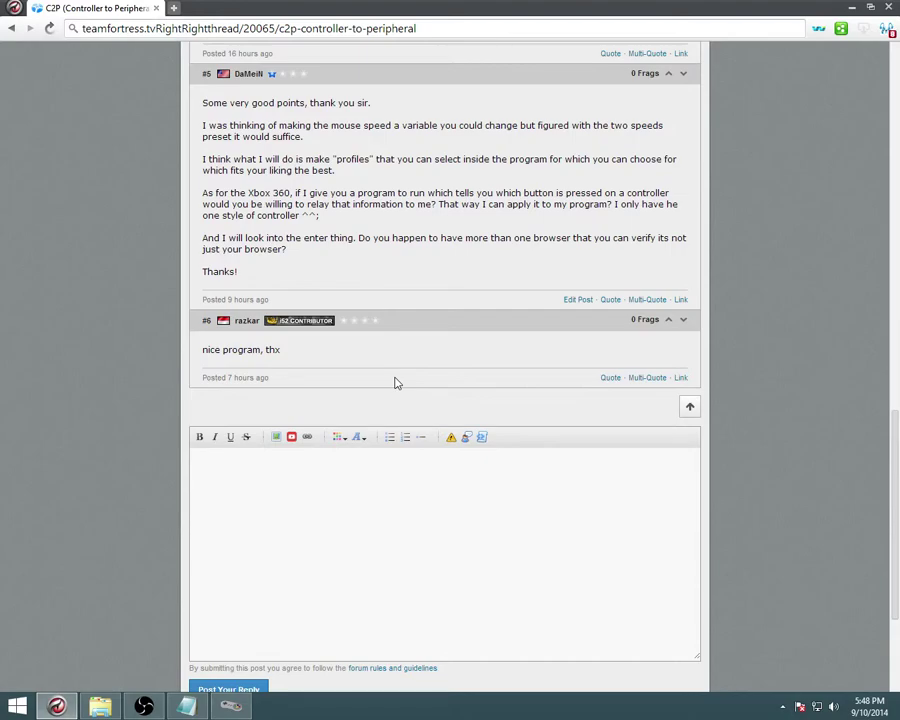
pyautogui.scroll(20, 395, 383)
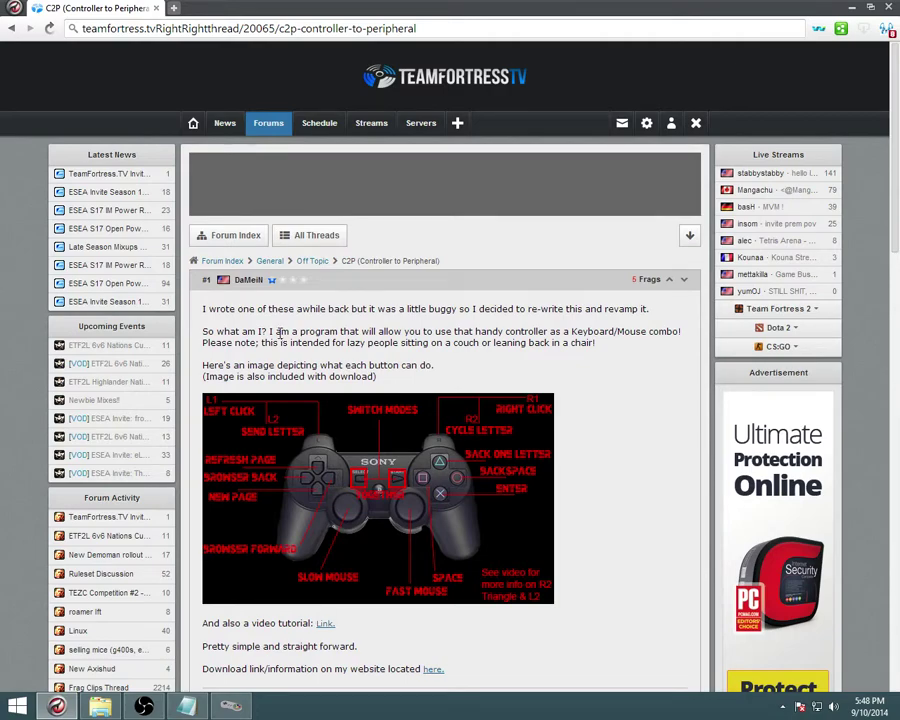
pyautogui.moveTo(278, 331); pyautogui.dragTo(604, 331)
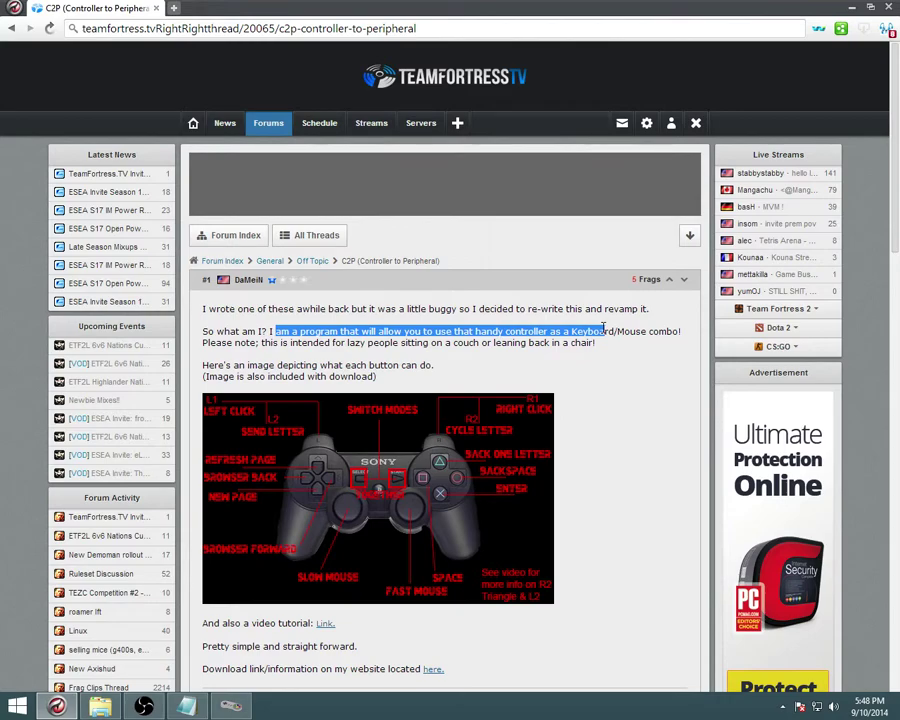
pyautogui.rightClick(435, 336)
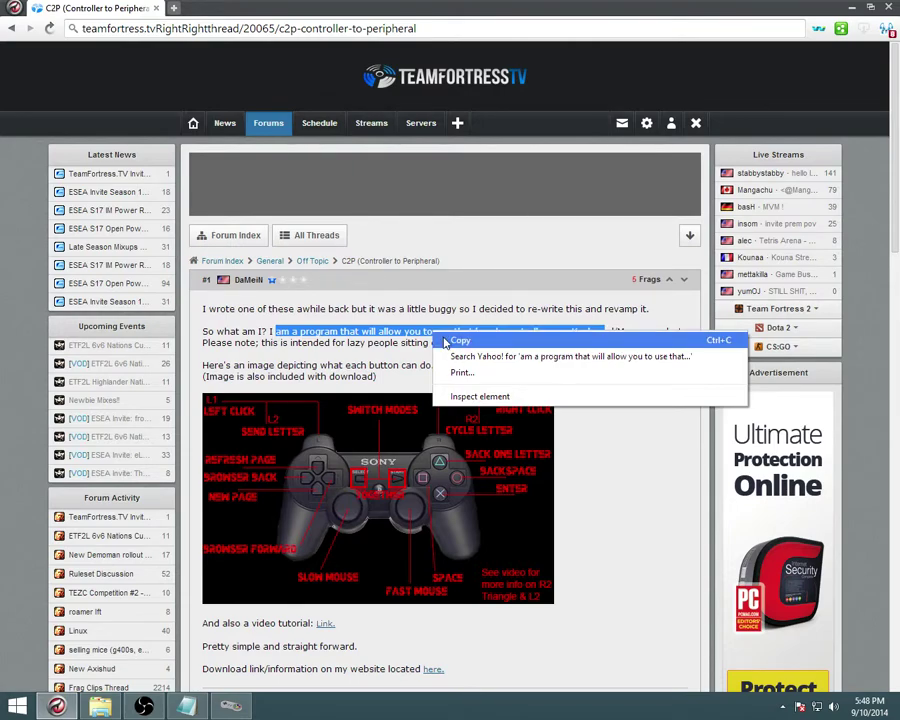
pyautogui.click(450, 341)
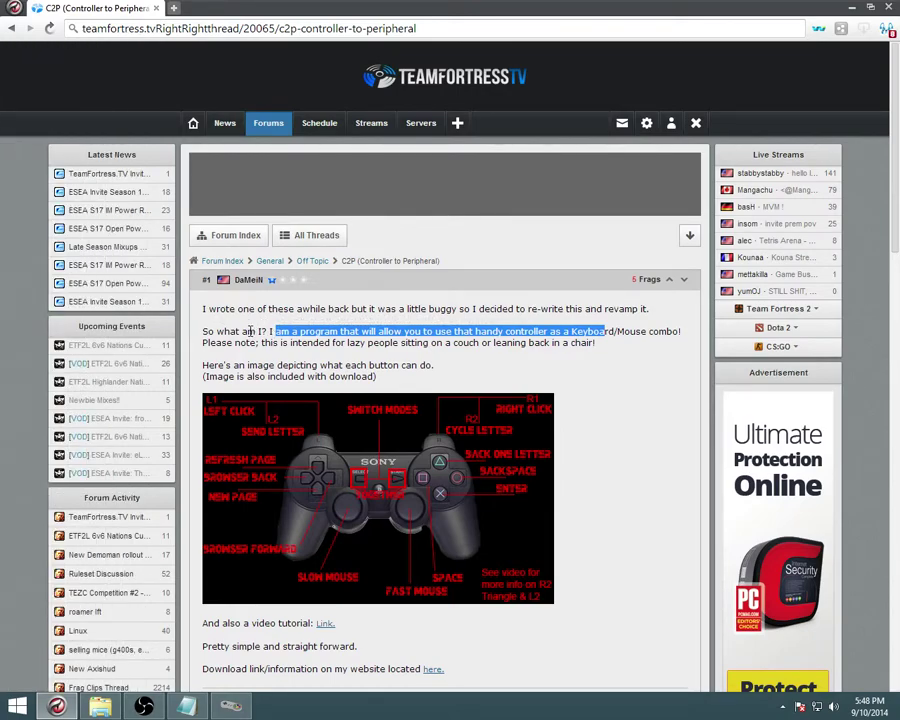
# Copy the part of the "So what am I?" line from "m I? I am a program" to "as a Ke"
pyautogui.click(250, 331)
pyautogui.moveTo(250, 331); pyautogui.dragTo(585, 331)
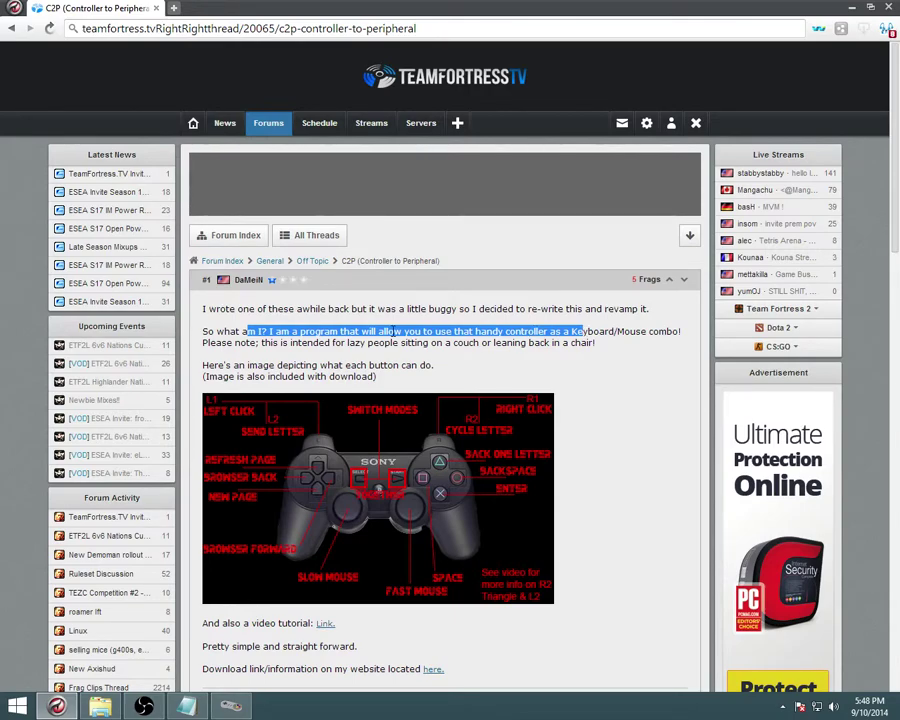
pyautogui.rightClick(394, 334)
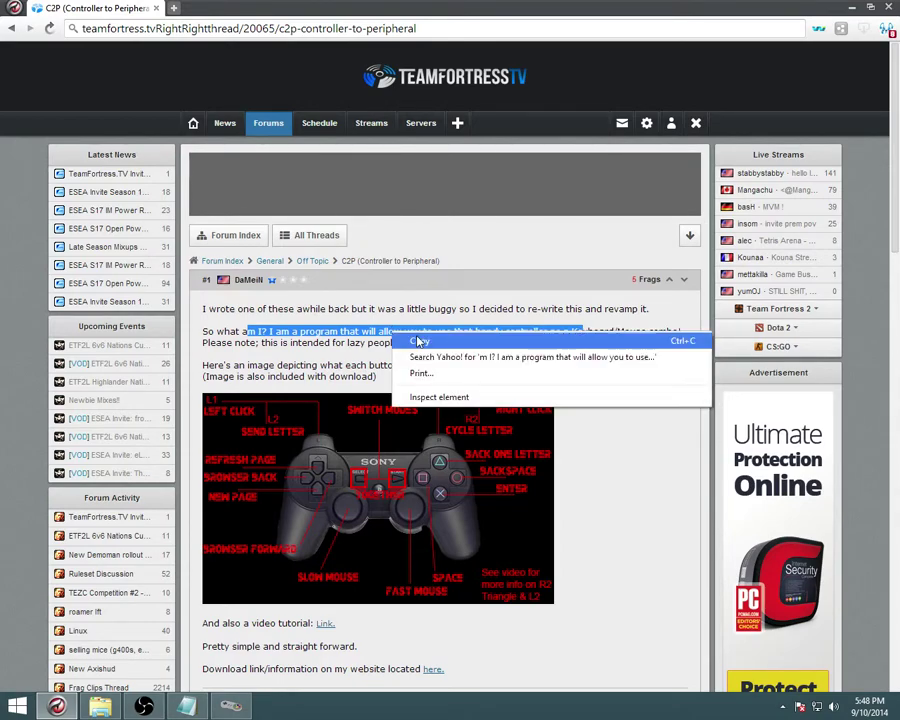
pyautogui.click(420, 341)
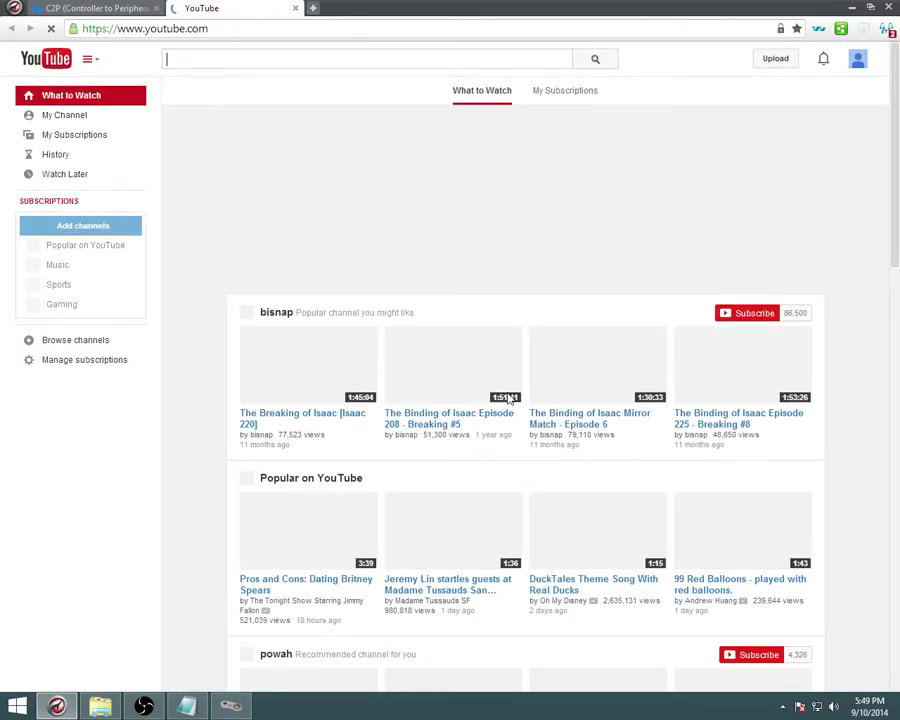
# Close the YouTube tab and return to the C2P forum thread
pyautogui.hotkey('ctrl', 'w')
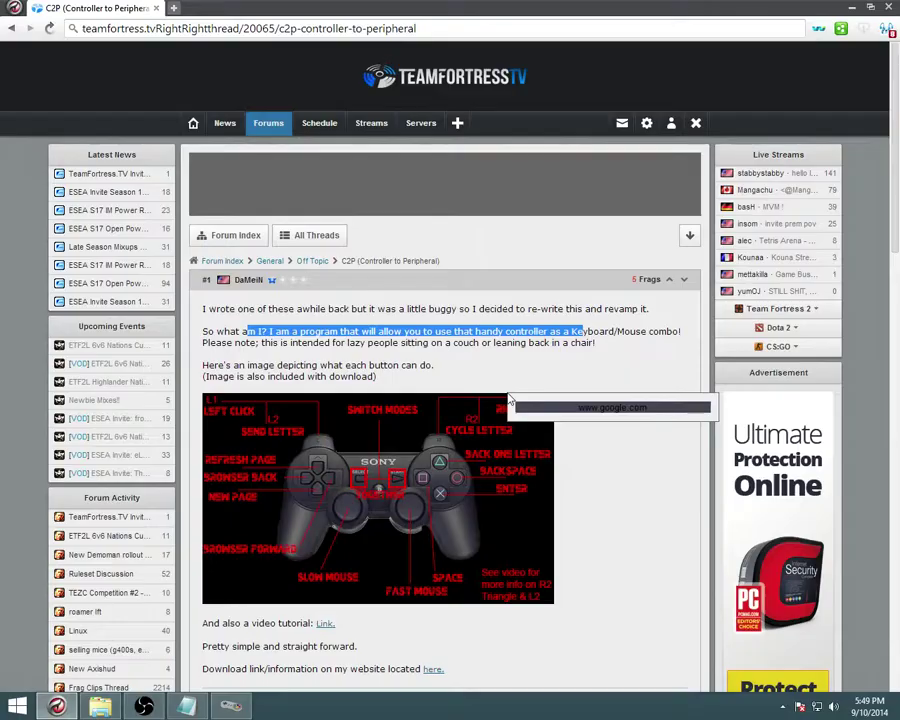